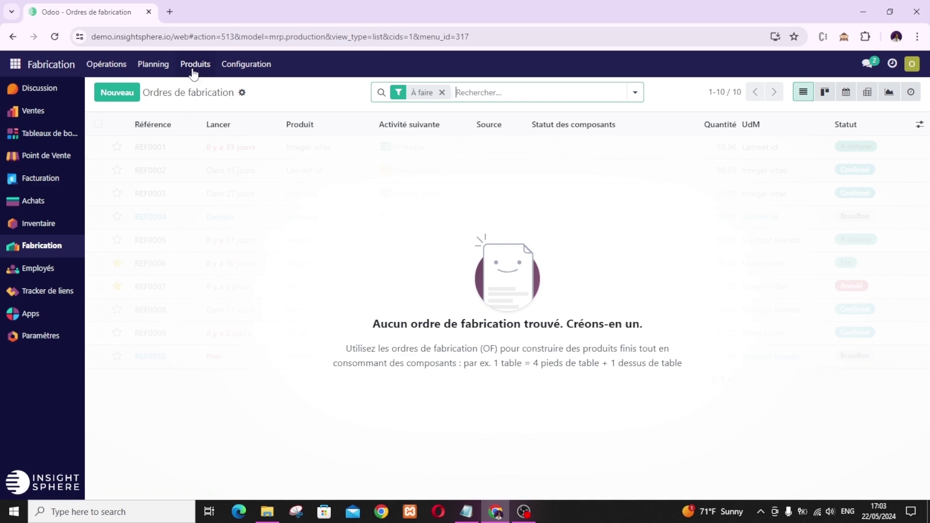
# Create a new product named "Glycerine" in the manufacturing product catalogue and make it unavailable for sale.
pyautogui.click(195, 66)
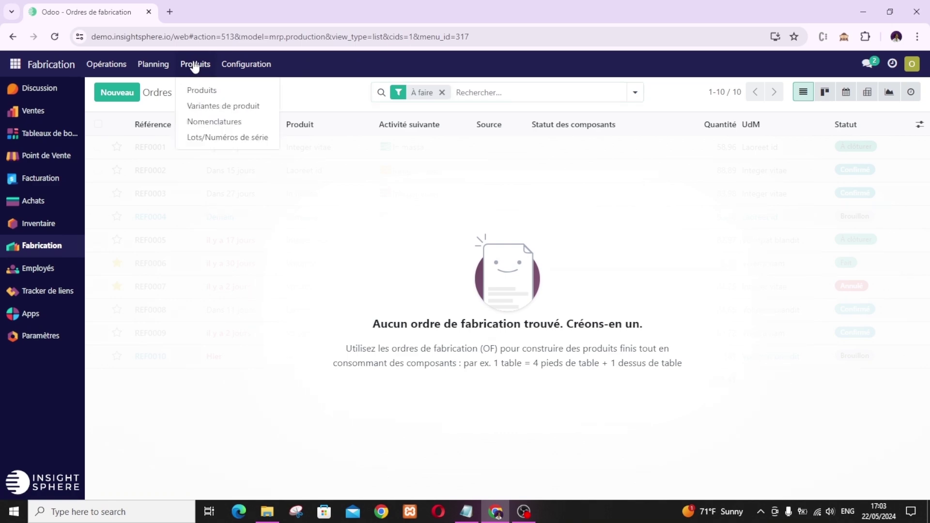
pyautogui.click(212, 97)
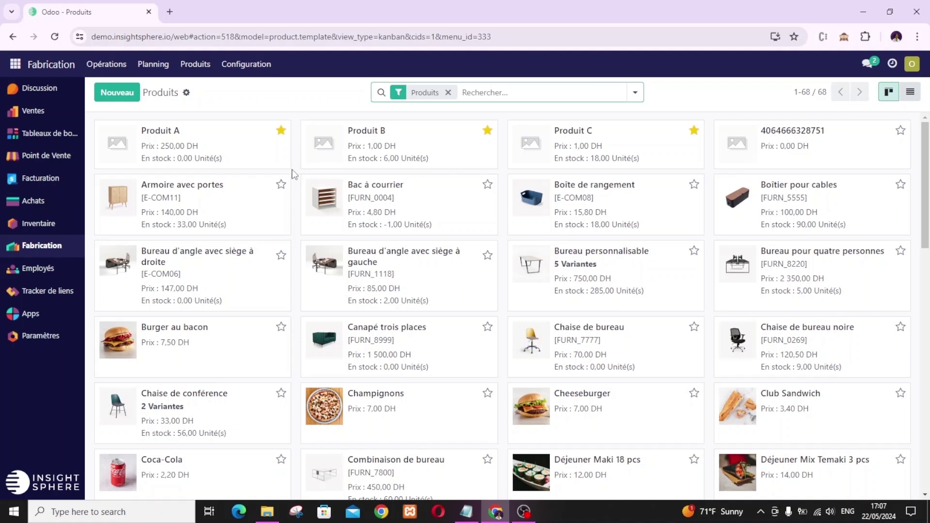
pyautogui.click(115, 93)
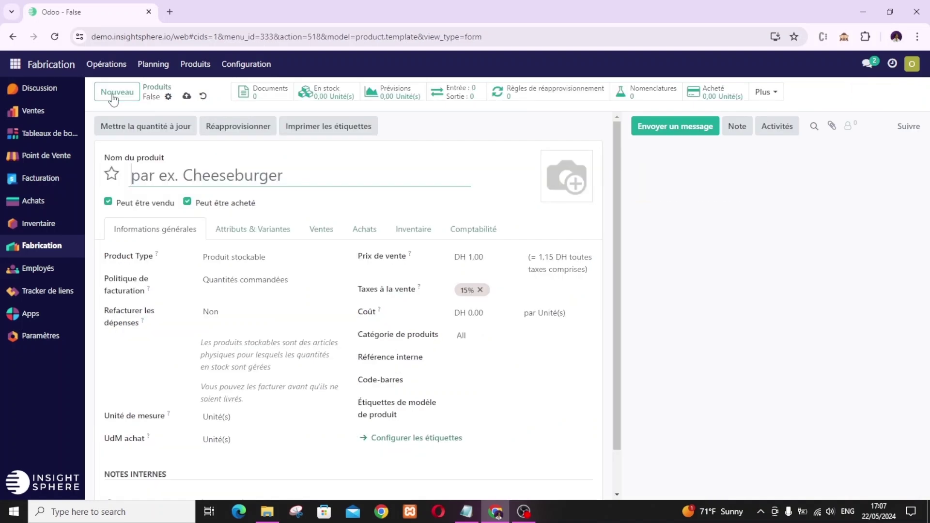
pyautogui.write('Glycerine')
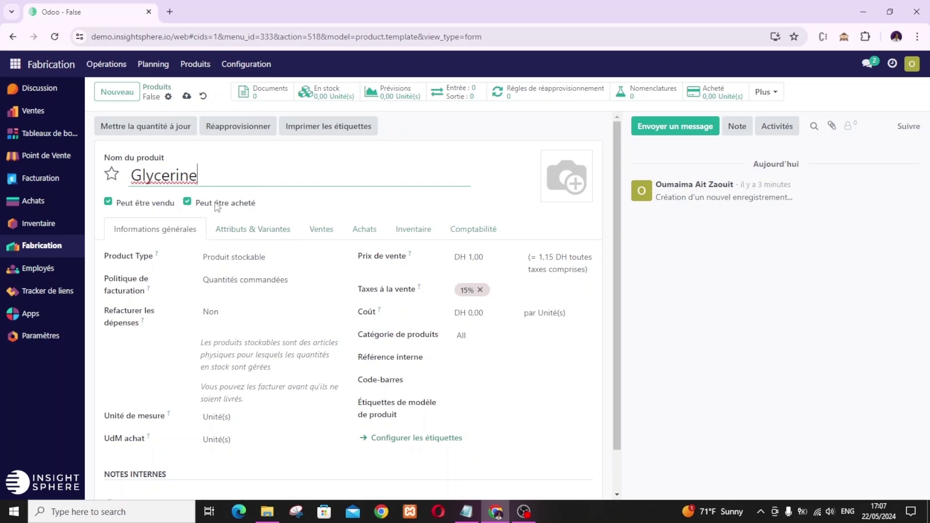
pyautogui.click(110, 204)
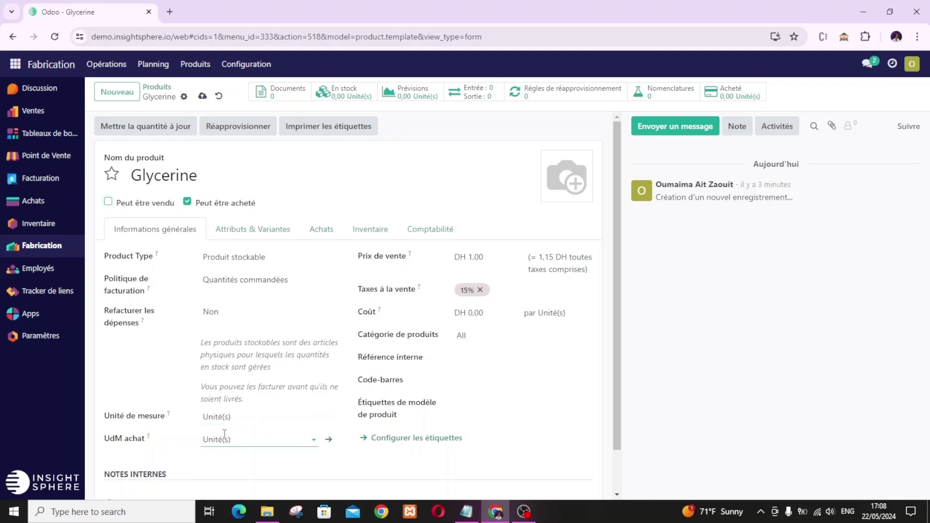
# Set the Glycerine product's unit of measure to L and its cost to 150 DH.
pyautogui.click(237, 418)
pyautogui.click(237, 396)
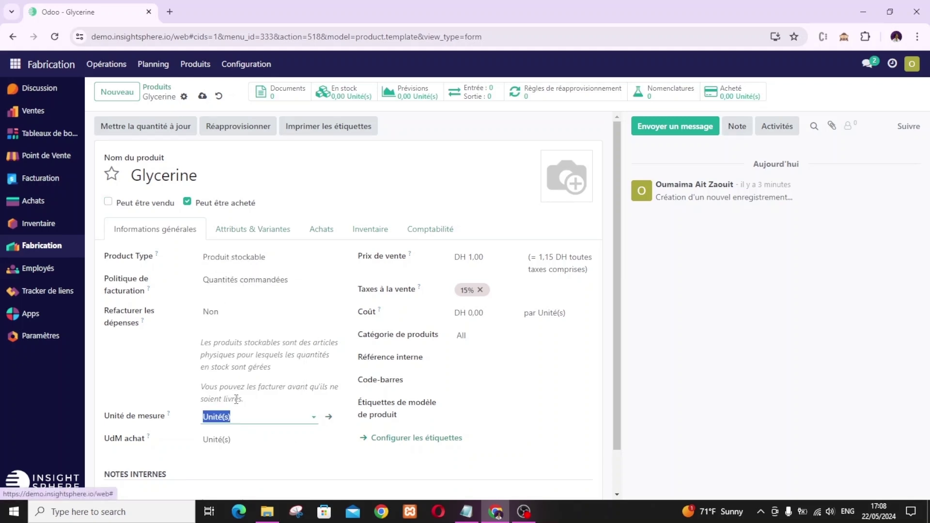
pyautogui.scroll(-3, 237, 405)
pyautogui.scroll(-3, 236, 405)
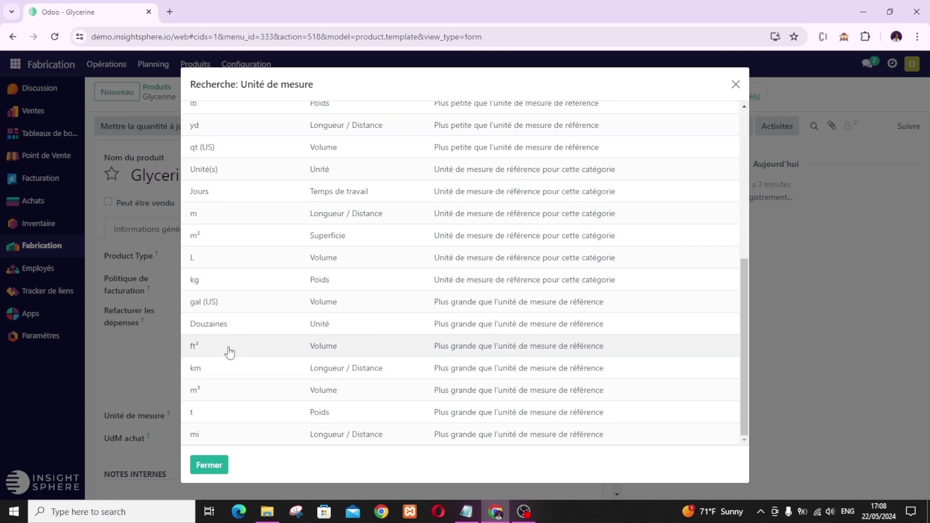
pyautogui.click(231, 266)
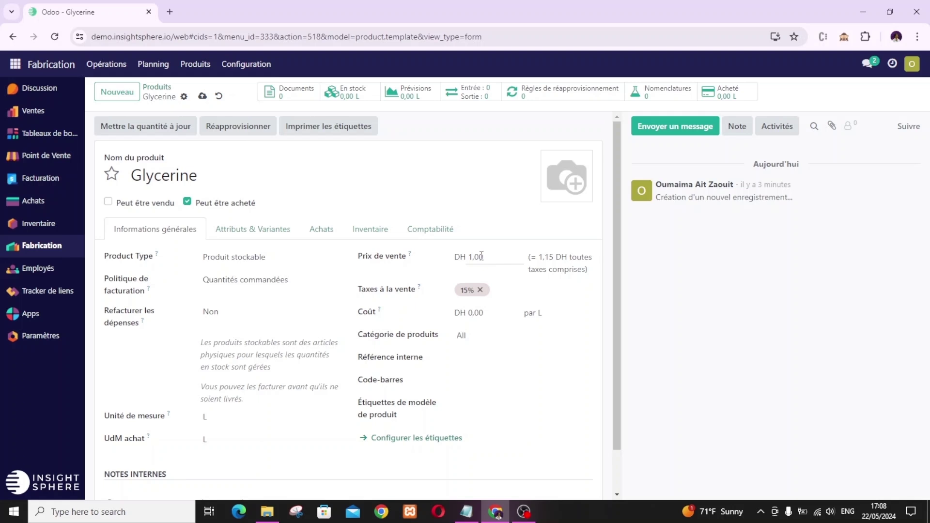
pyautogui.click(476, 314)
pyautogui.write('150')
# Create a new product category named "Matiere premiere" and assign it to the Glycerine product.
pyautogui.click(477, 336)
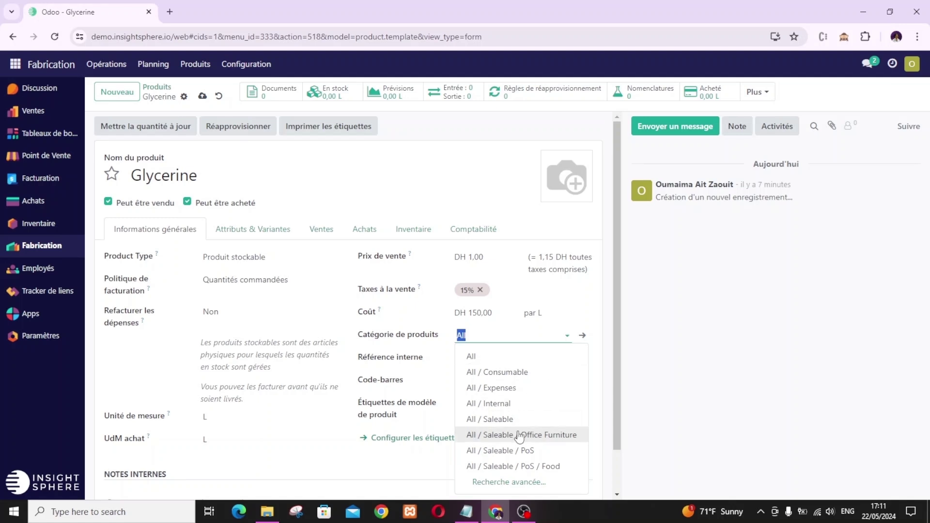
pyautogui.click(508, 481)
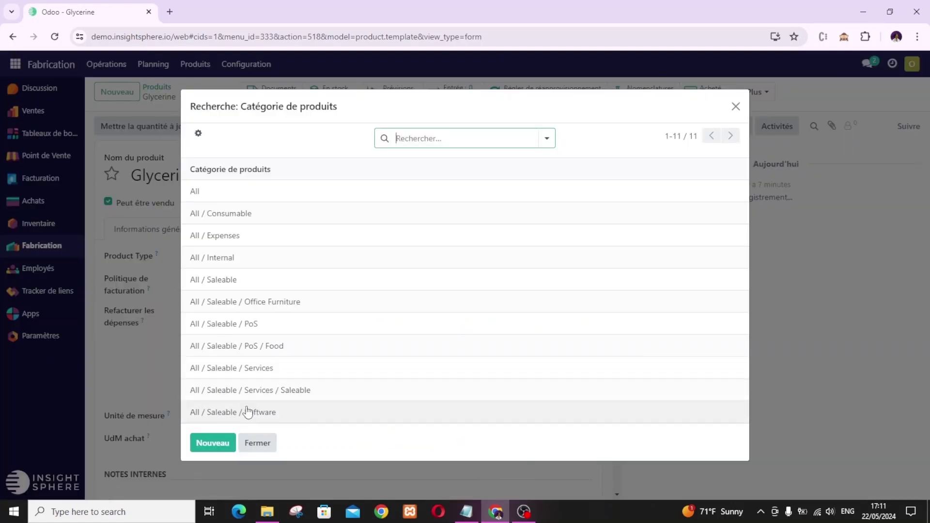
pyautogui.click(216, 442)
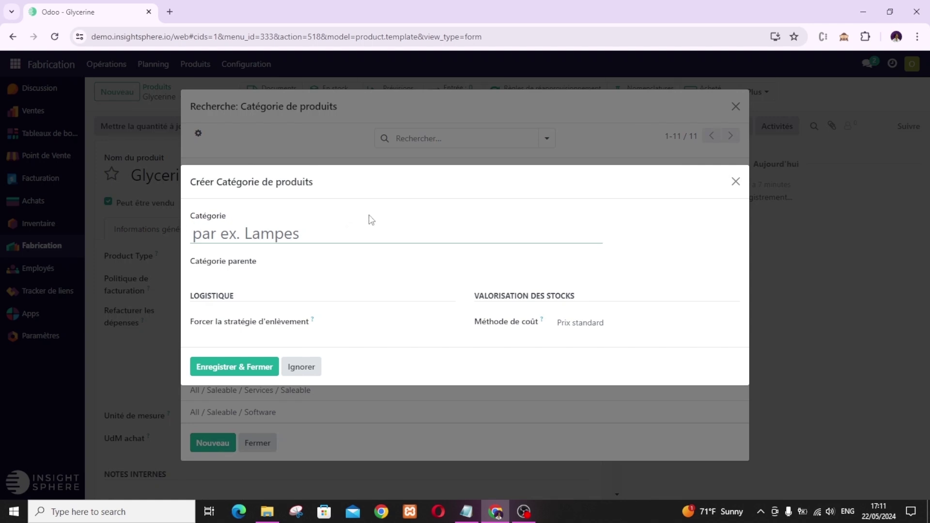
pyautogui.write('M')
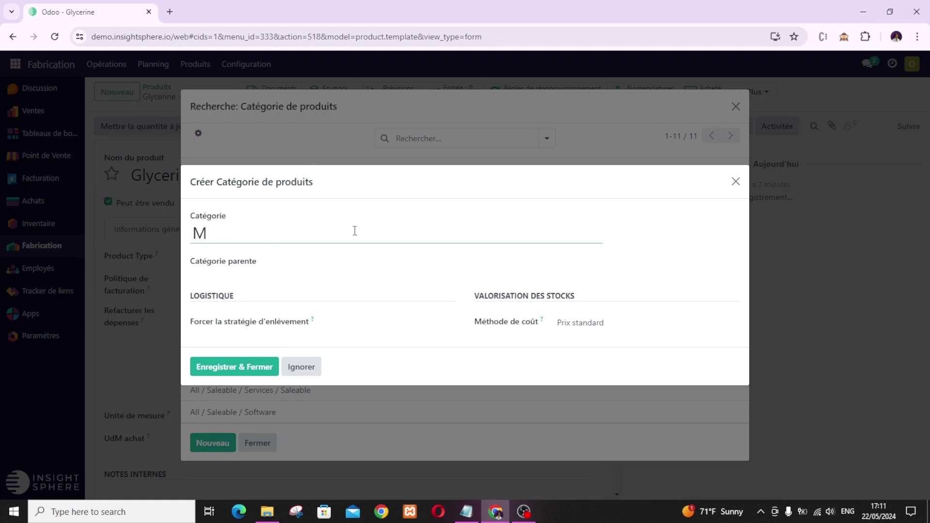
pyautogui.write('atiere premiere')
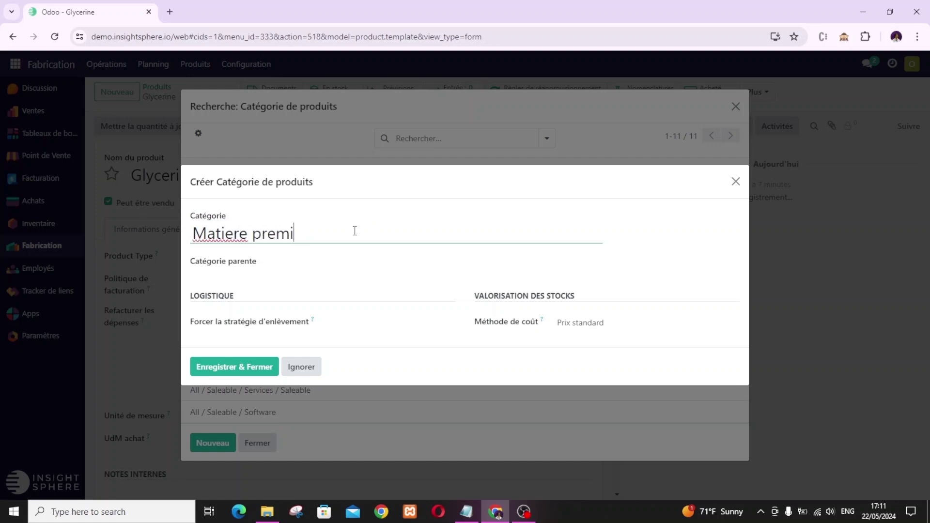
pyautogui.click(231, 366)
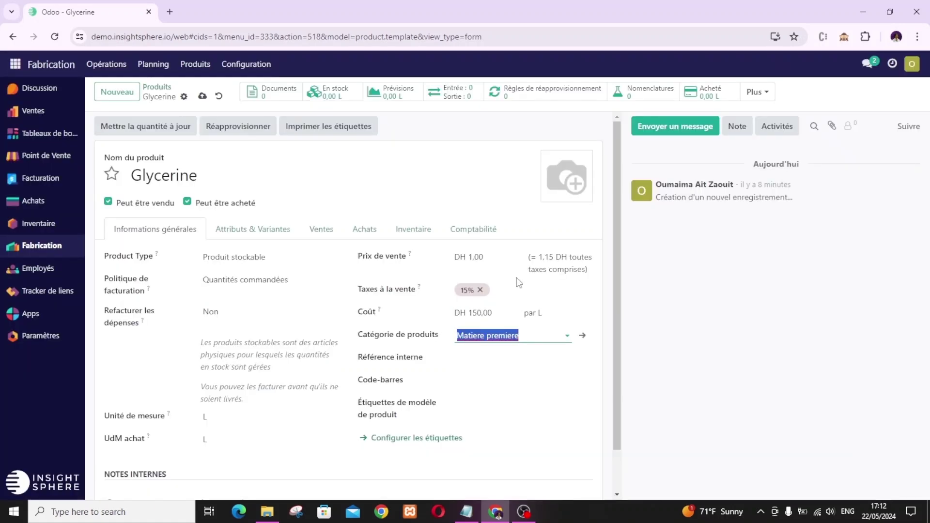
# Upload Glycerin.png from the Pictures folder as the product image and save the Glycerine product.
pyautogui.click(550, 196)
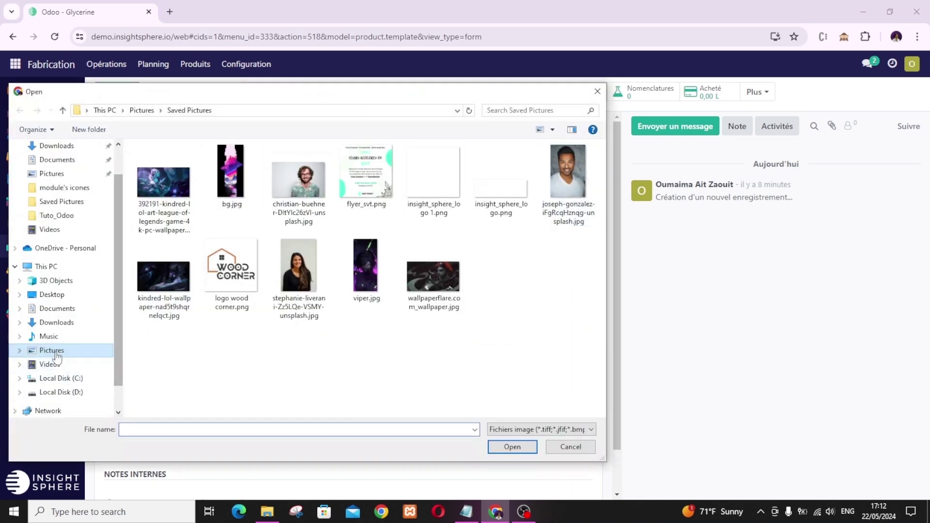
pyautogui.click(141, 111)
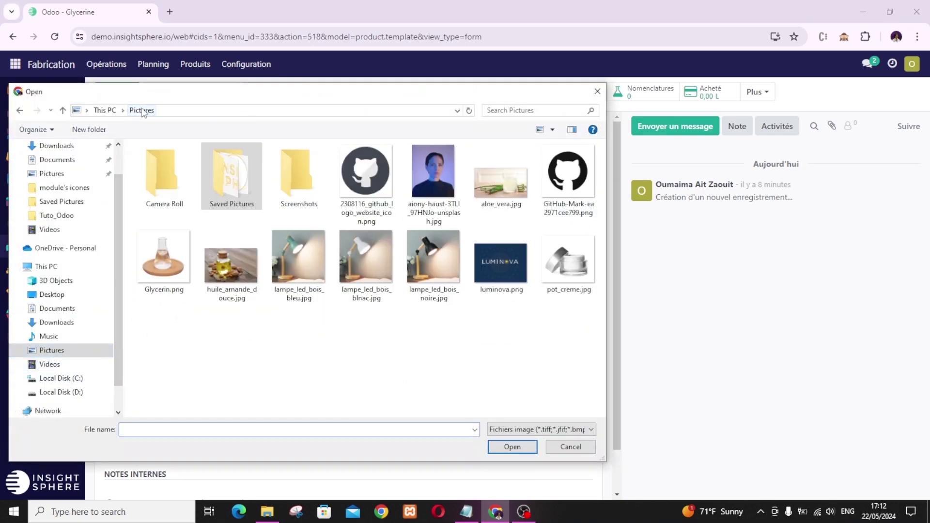
pyautogui.click(161, 267)
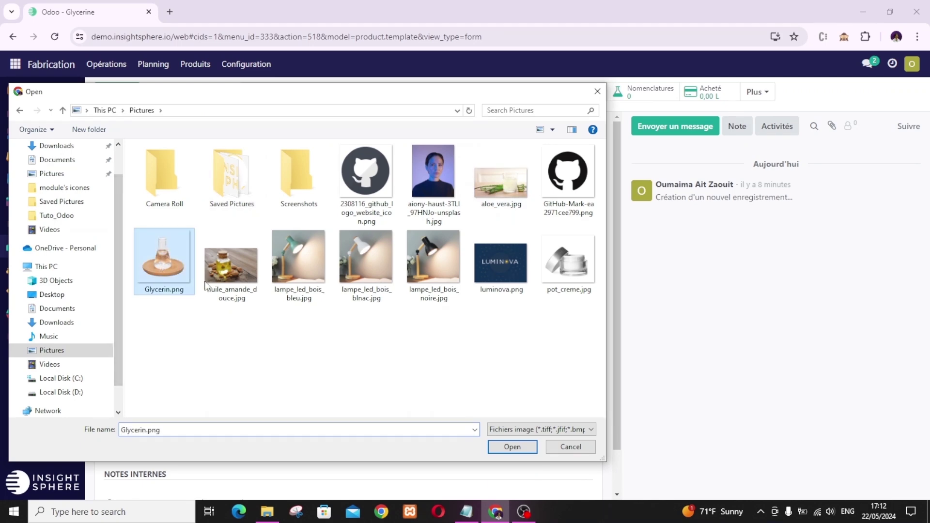
pyautogui.click(513, 447)
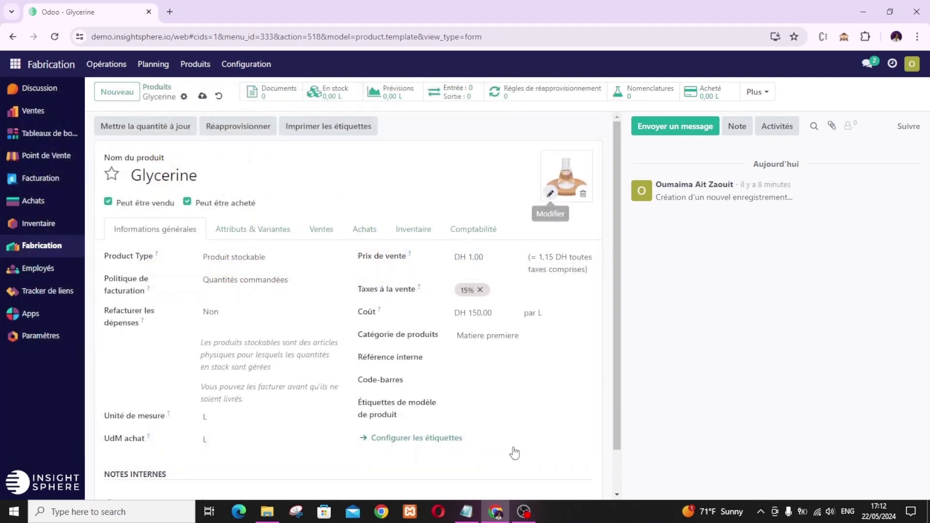
pyautogui.click(203, 97)
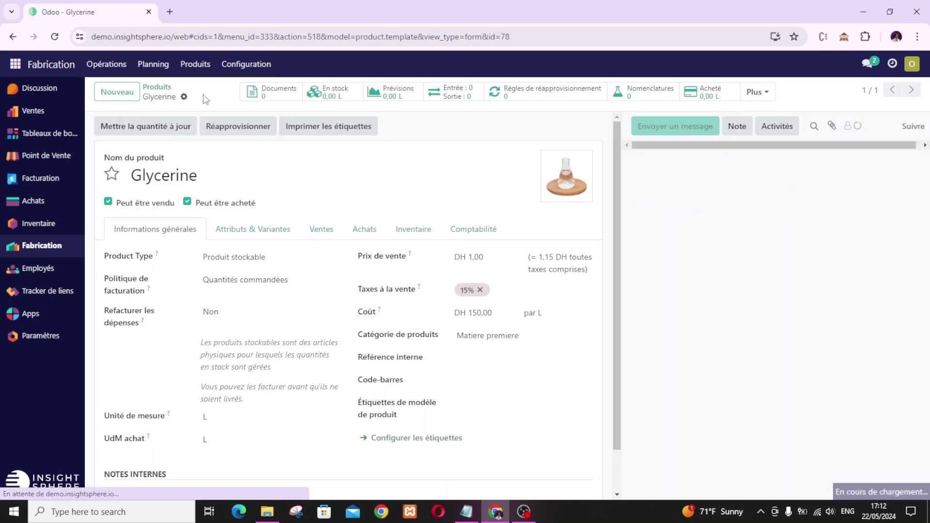
# Create another product named "Creme hydratante" from the product list and make it unavailable for purchase.
pyautogui.click(160, 88)
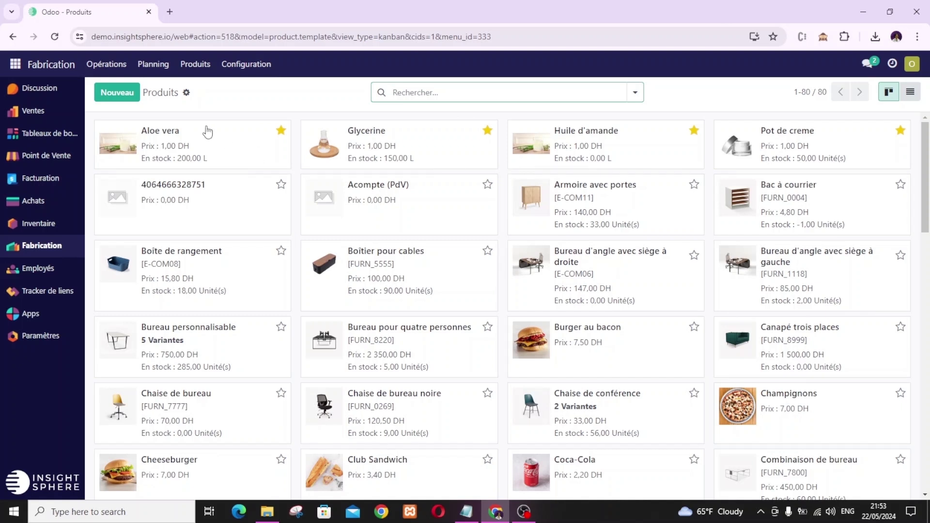
pyautogui.click(117, 93)
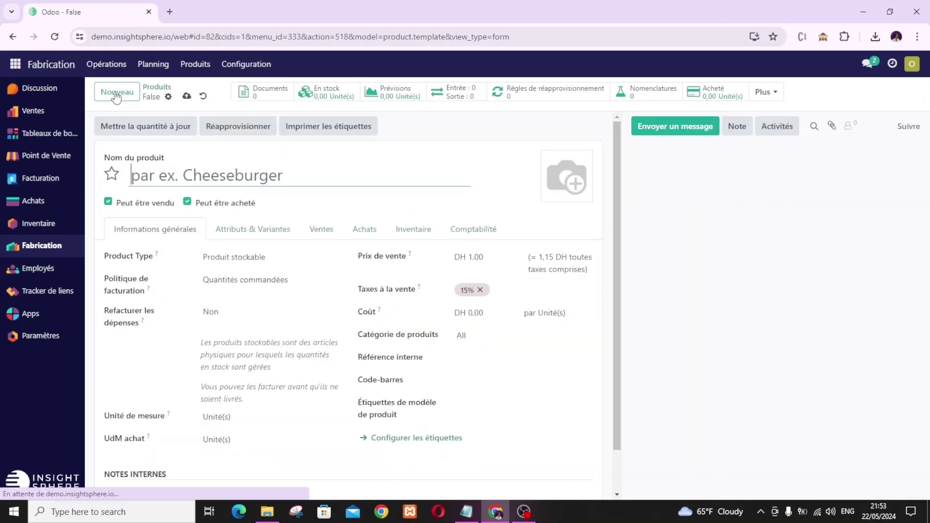
pyautogui.write('Creme')
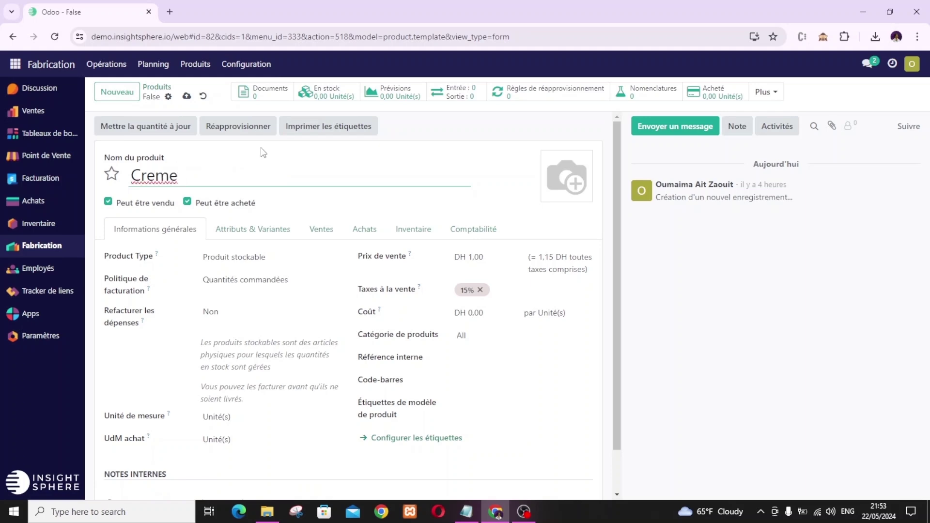
pyautogui.write(' hydratante')
pyautogui.click(187, 201)
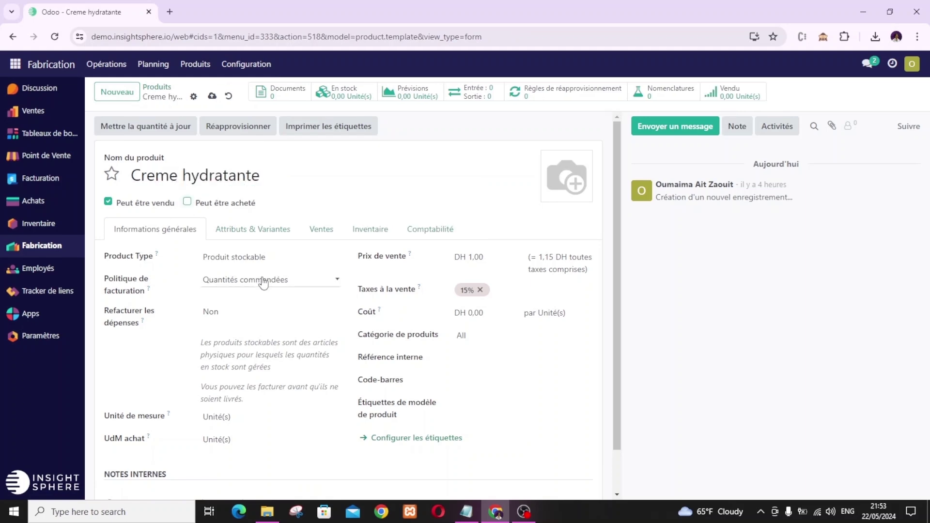
# Assign the "Produits Cos" category to Creme hydratante and add a picture of the cream as its product image.
pyautogui.click(566, 335)
pyautogui.scroll(-1, 515, 436)
pyautogui.click(514, 436)
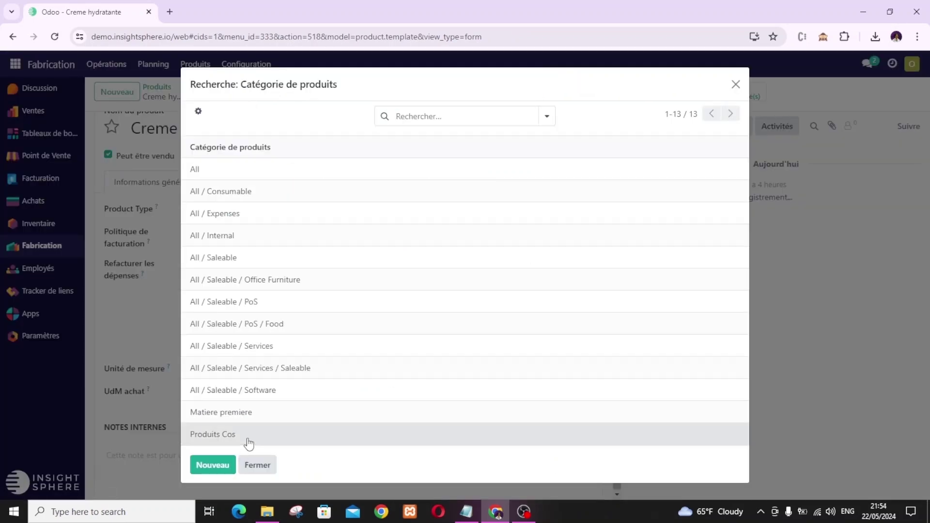
pyautogui.click(247, 436)
pyautogui.click(552, 152)
pyautogui.doubleClick(552, 154)
pyautogui.scroll(-1, 527, 271)
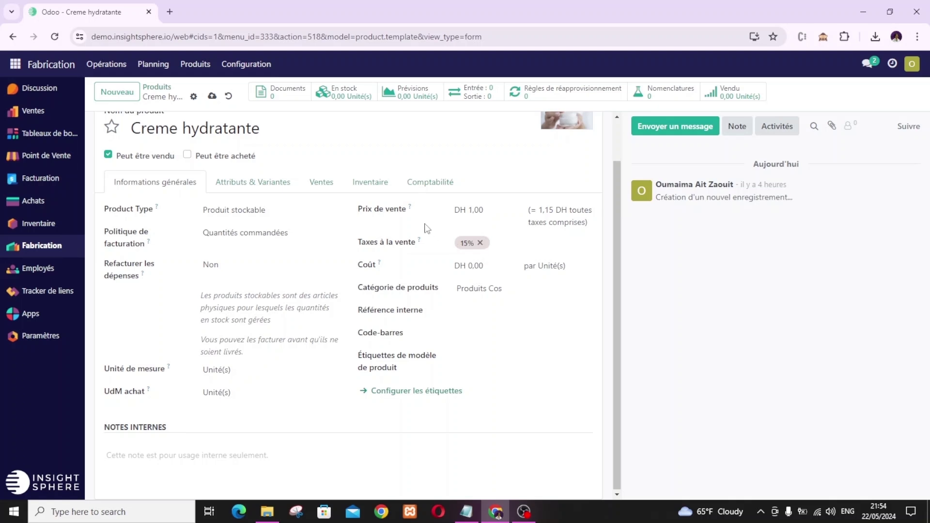
# Set the Creme hydratante inventory route to Fabriquer only, without Acheter, and mark the product as a favourite.
pyautogui.click(375, 183)
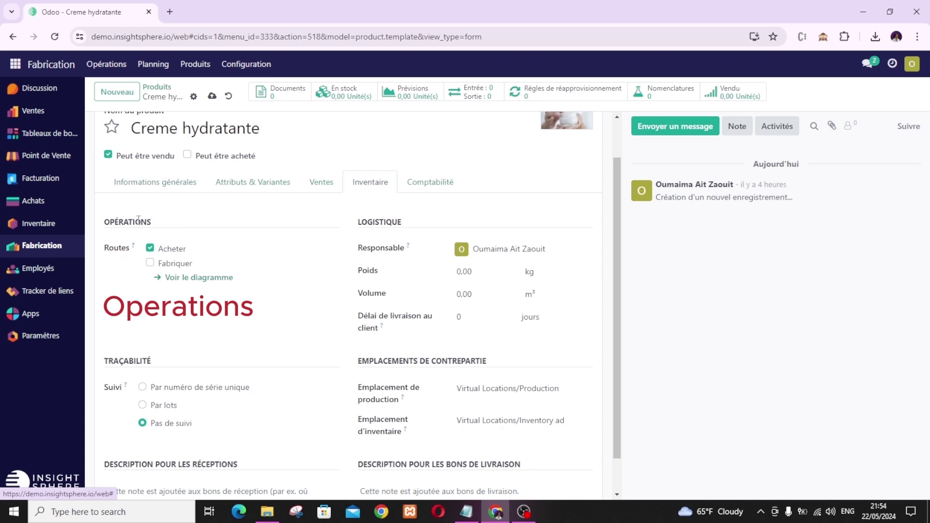
pyautogui.click(150, 263)
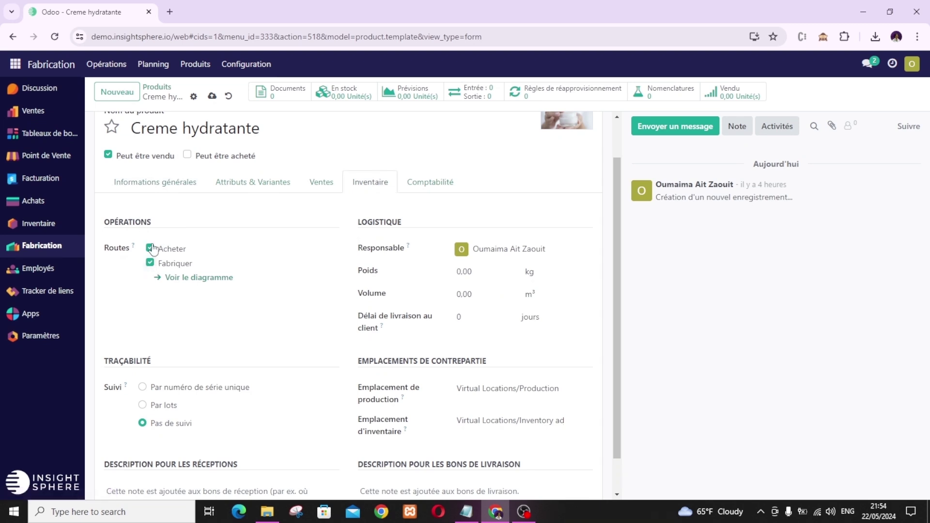
pyautogui.click(151, 248)
pyautogui.click(112, 127)
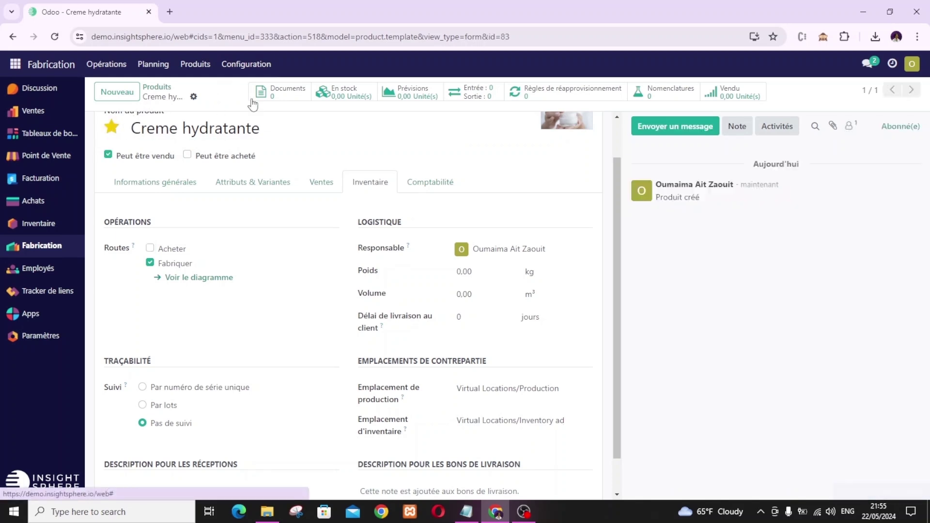
# Return to the product list and filter it to show only favourite products.
pyautogui.click(156, 87)
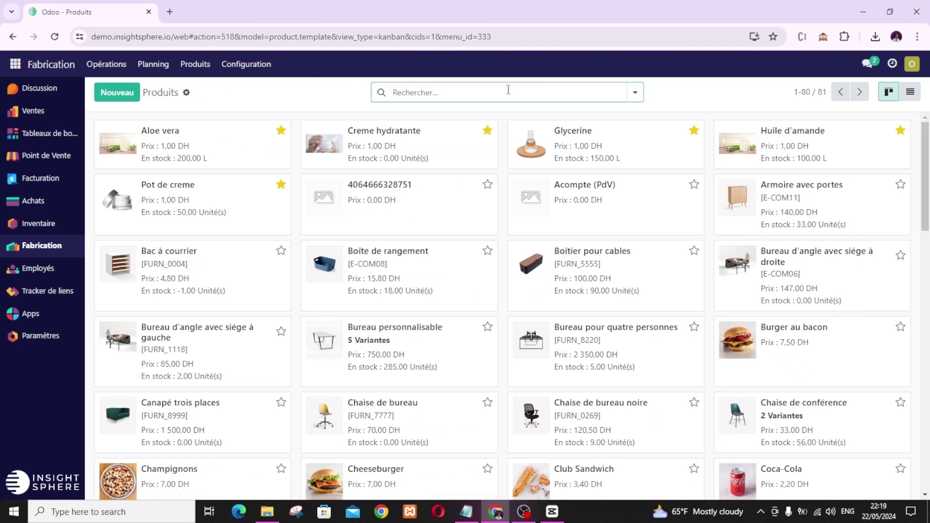
pyautogui.click(636, 95)
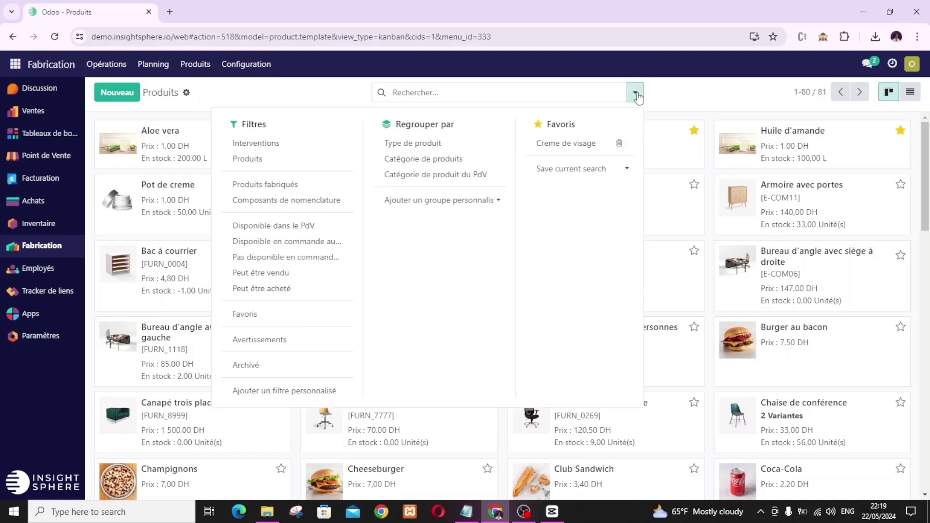
pyautogui.click(295, 316)
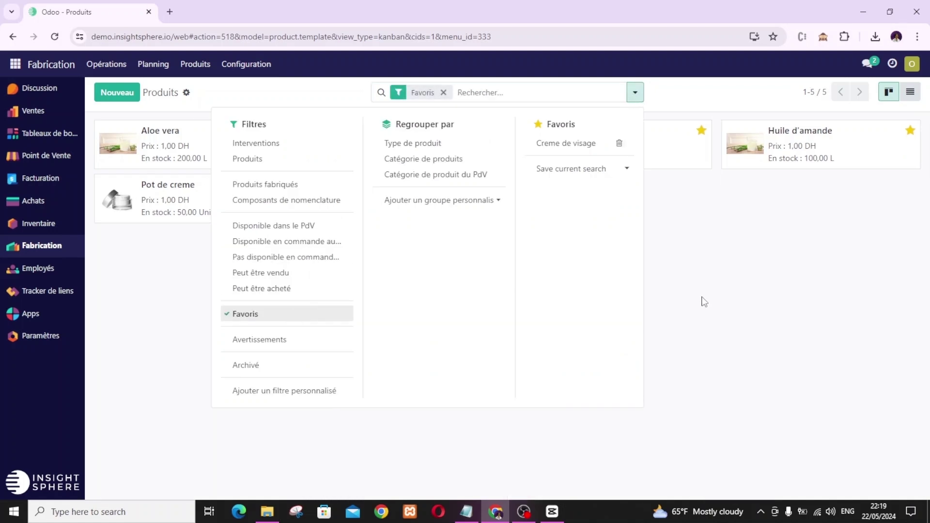
pyautogui.click(704, 301)
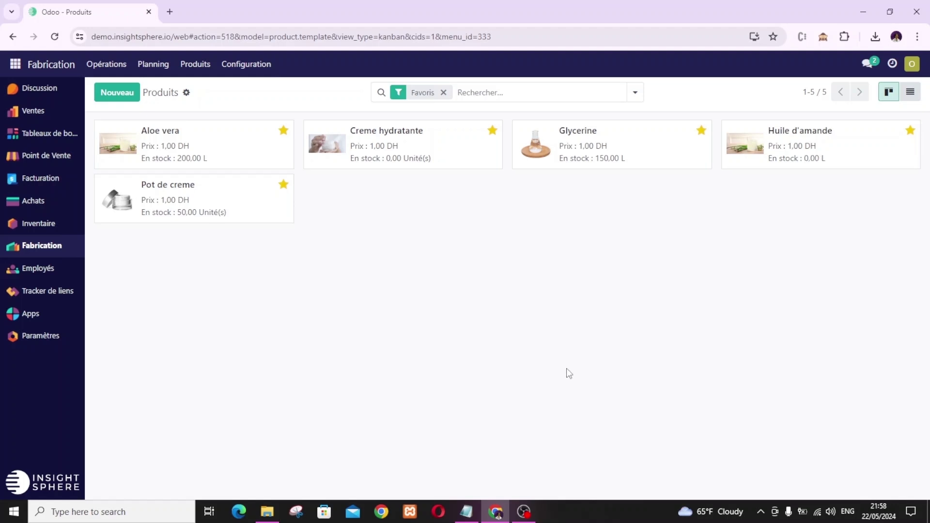
# Save the current favourites-filtered product search under the name "Creme de visage".
pyautogui.click(634, 93)
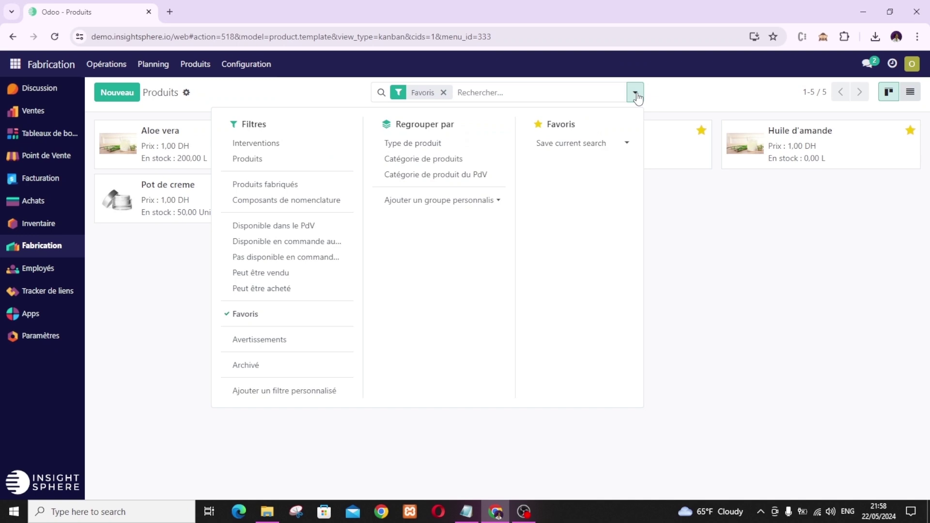
pyautogui.click(571, 143)
pyautogui.doubleClick(553, 163)
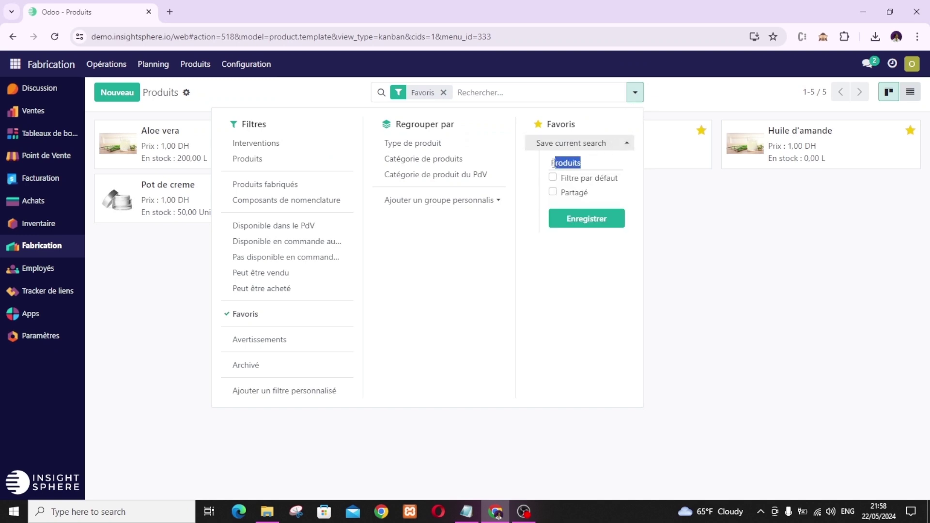
pyautogui.moveTo(552, 164); pyautogui.dragTo(543, 169)
pyautogui.write('Creme de visage')
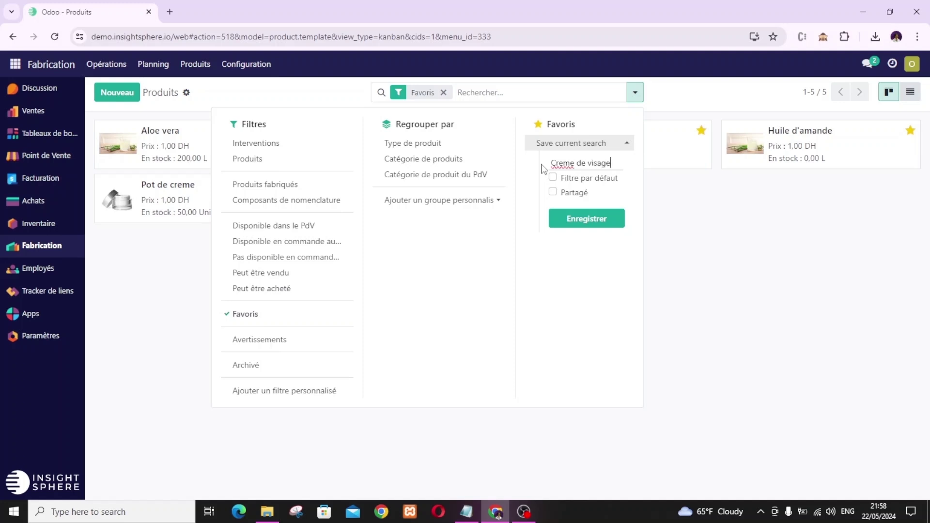
pyautogui.click(569, 223)
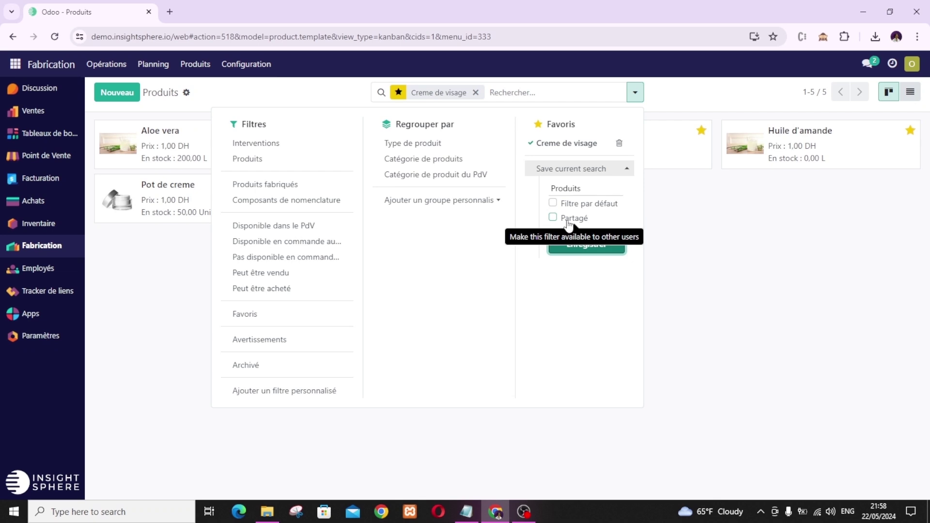
pyautogui.click(692, 249)
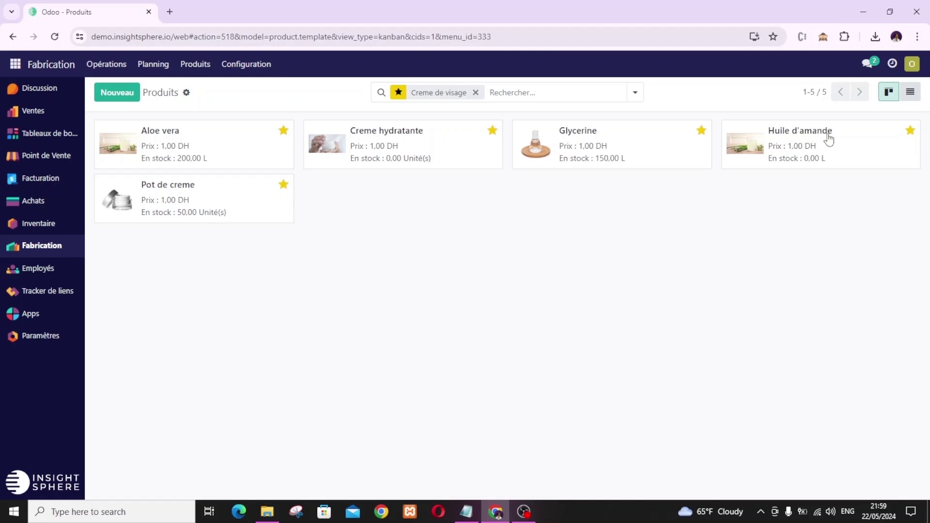
# Update the on-hand stock quantity of Huile d'amande to 100 L and return to the product list.
pyautogui.click(846, 152)
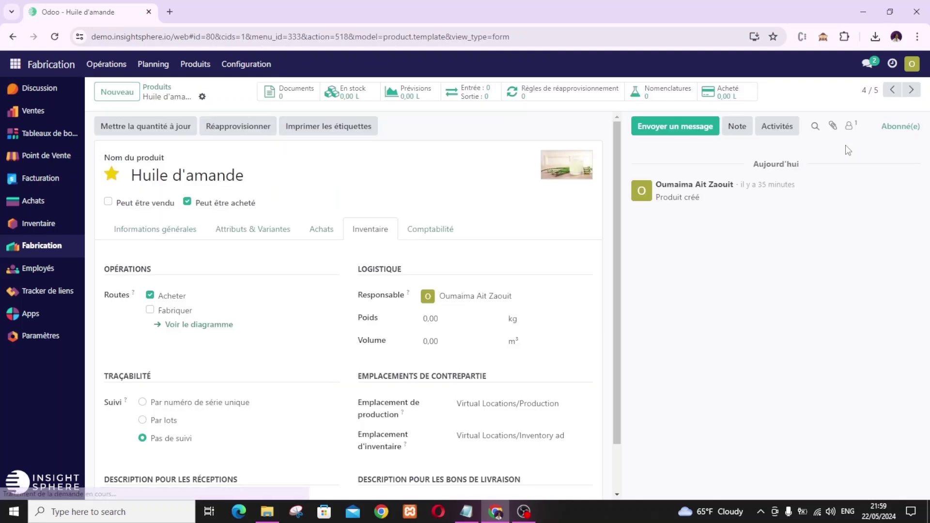
pyautogui.click(356, 95)
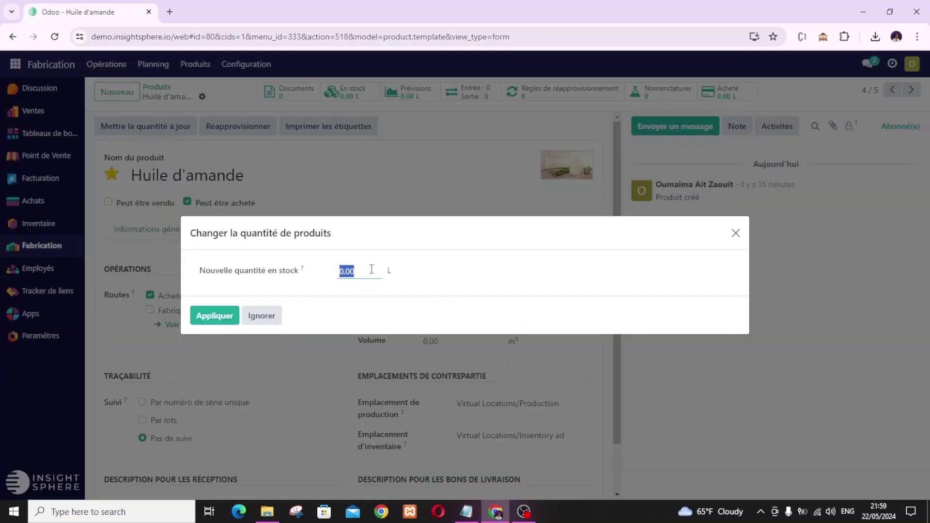
pyautogui.write('100')
pyautogui.click(216, 316)
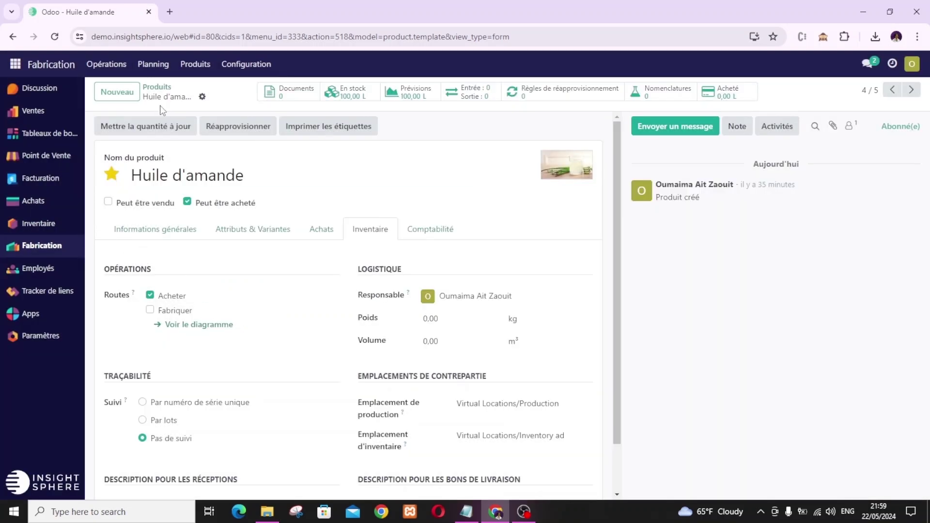
pyautogui.click(159, 89)
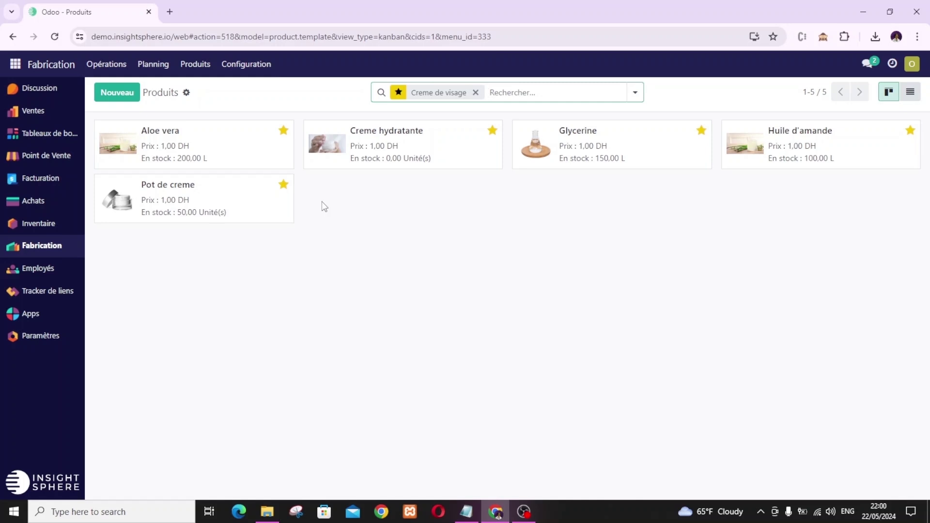
# Start a new bill of materials for the Creme hydratante product from its product record.
pyautogui.click(407, 146)
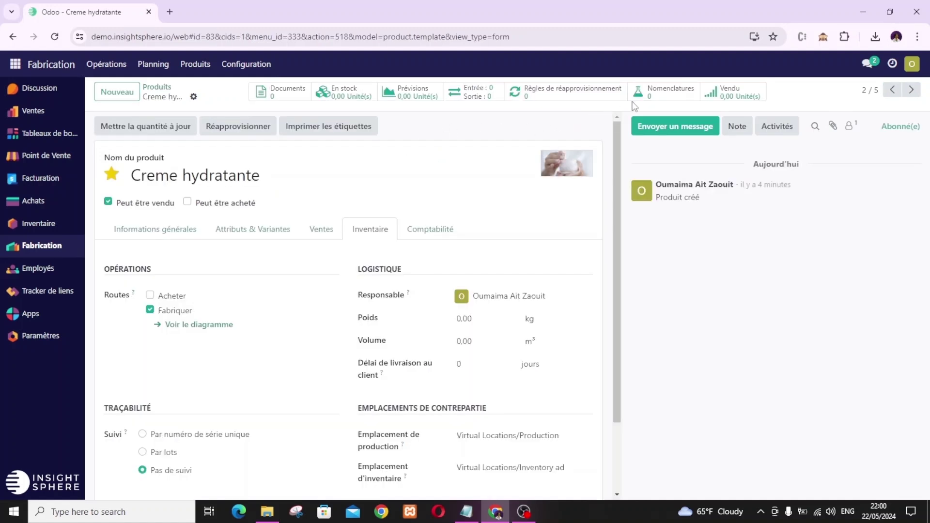
pyautogui.click(645, 93)
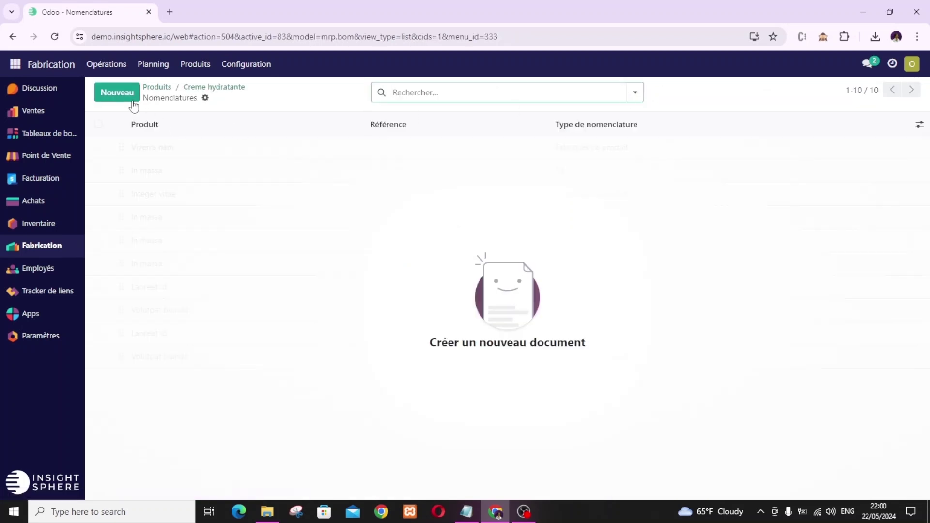
pyautogui.click(117, 93)
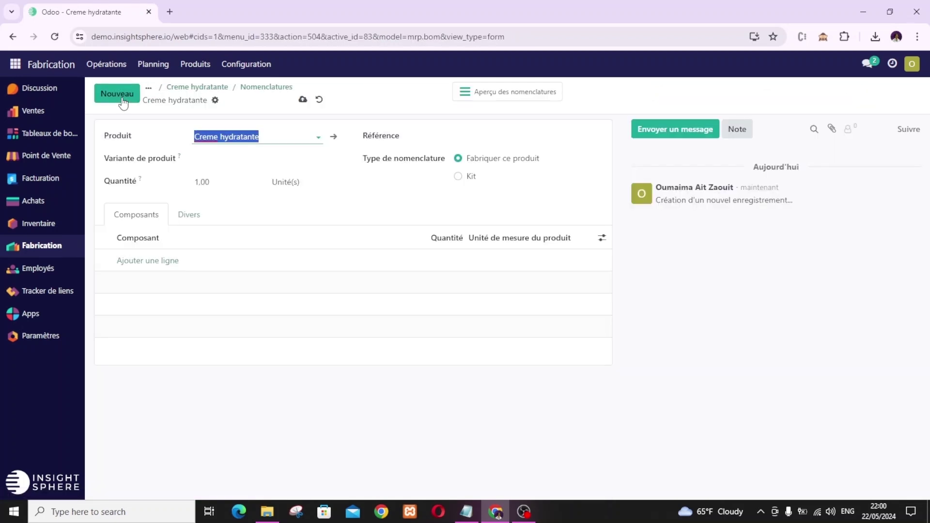
pyautogui.click(354, 203)
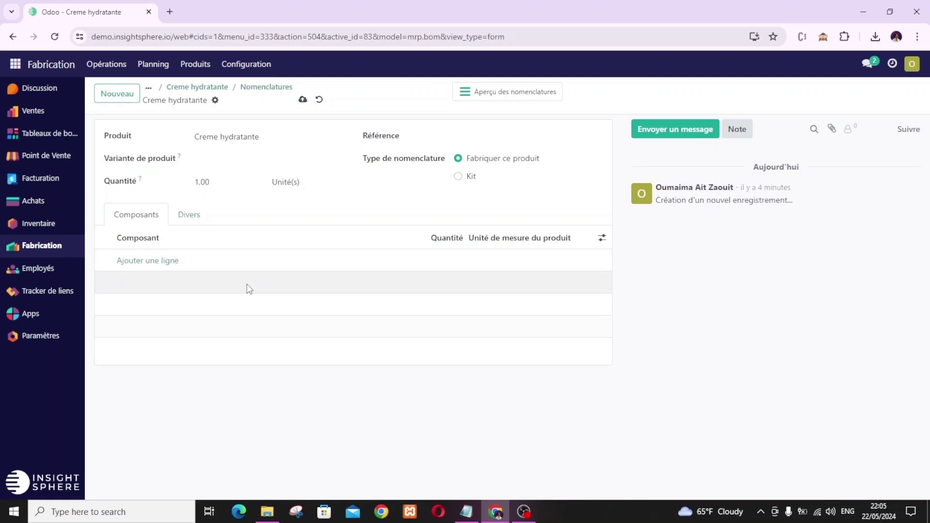
# Add Glycerine as a bill of materials component with a quantity of 150 ml.
pyautogui.click(153, 263)
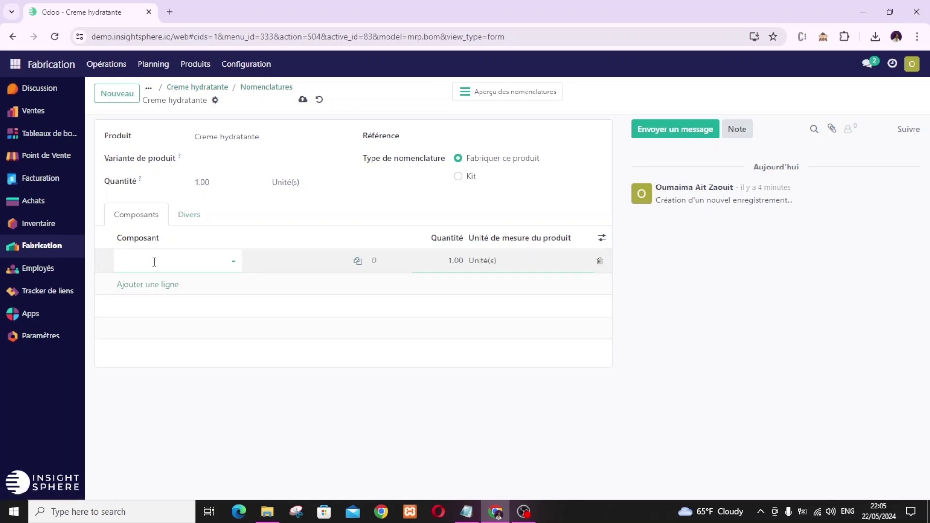
pyautogui.click(206, 265)
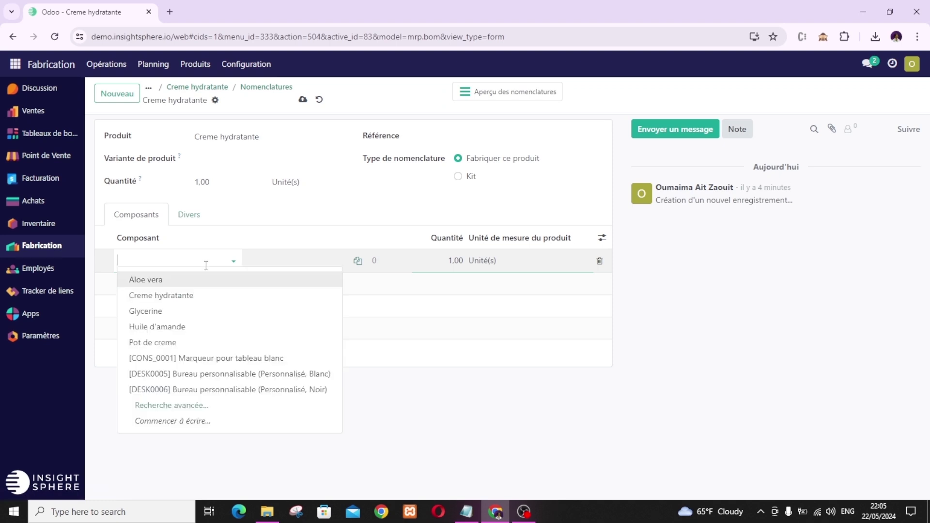
pyautogui.click(190, 315)
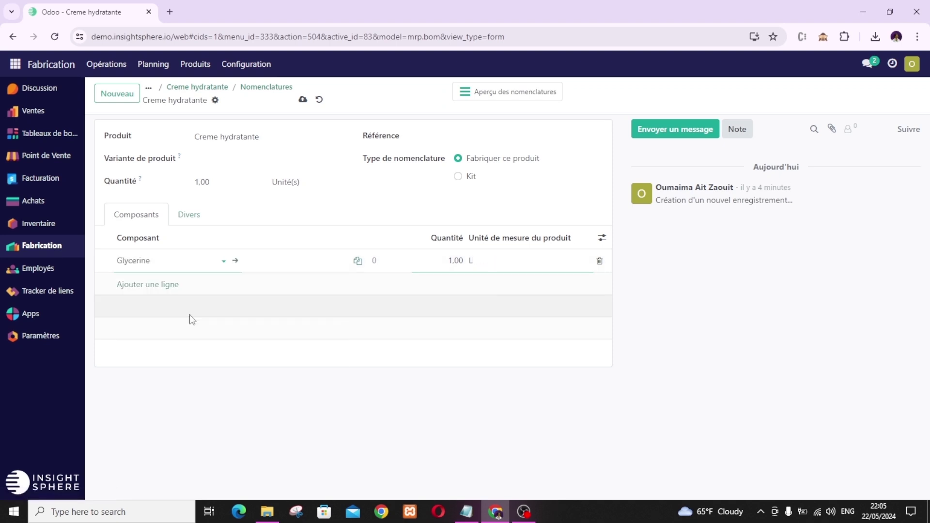
pyautogui.click(455, 260)
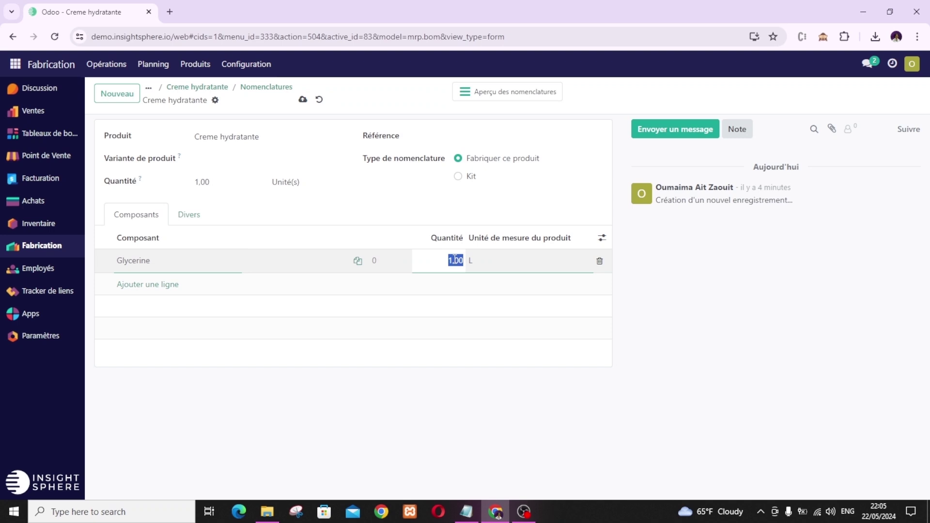
pyautogui.write('150')
pyautogui.click(541, 260)
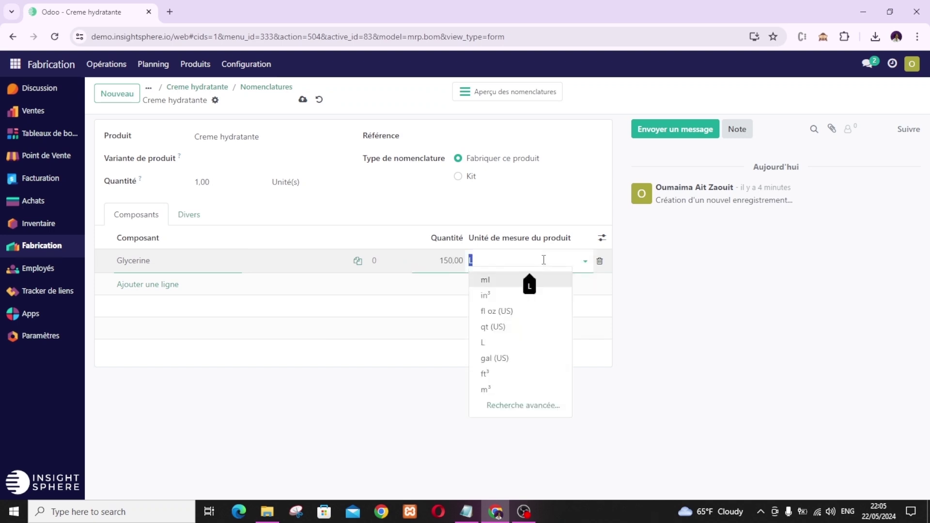
pyautogui.click(519, 280)
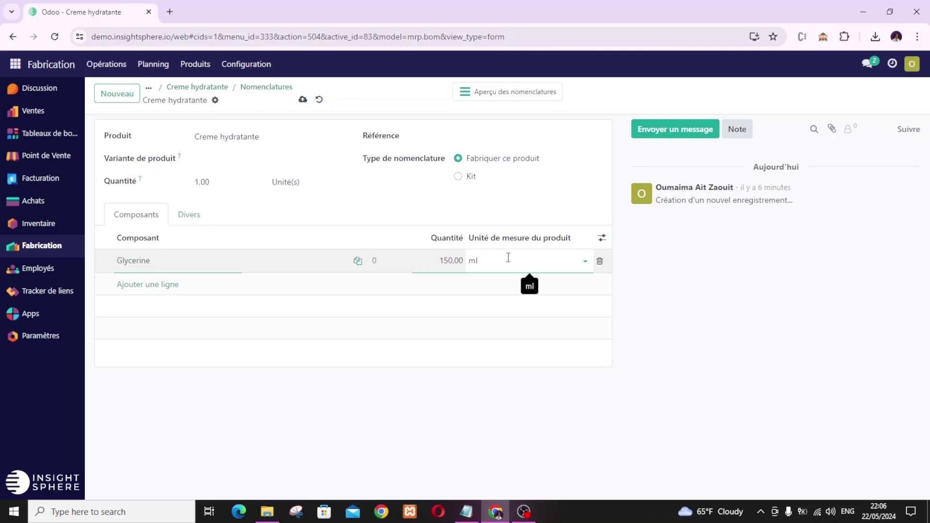
# Add Aloe vera as a second component with a quantity of 100 ml.
pyautogui.click(148, 285)
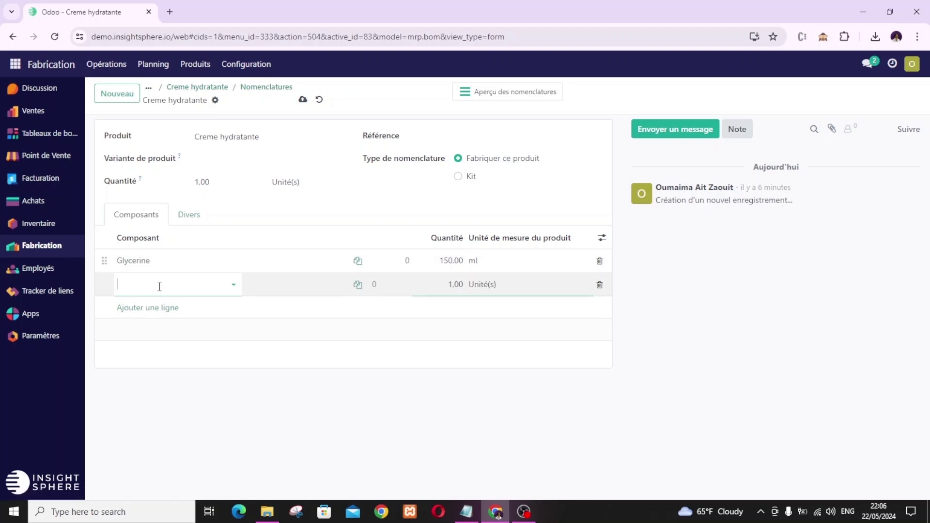
pyautogui.write('Aloe vera')
pyautogui.press('Return')
pyautogui.click(455, 284)
pyautogui.write('100')
pyautogui.click(473, 285)
pyautogui.click(530, 307)
# Add Huile d'amande as a third component with a quantity of 50 ml.
pyautogui.click(145, 308)
pyautogui.write('Hui')
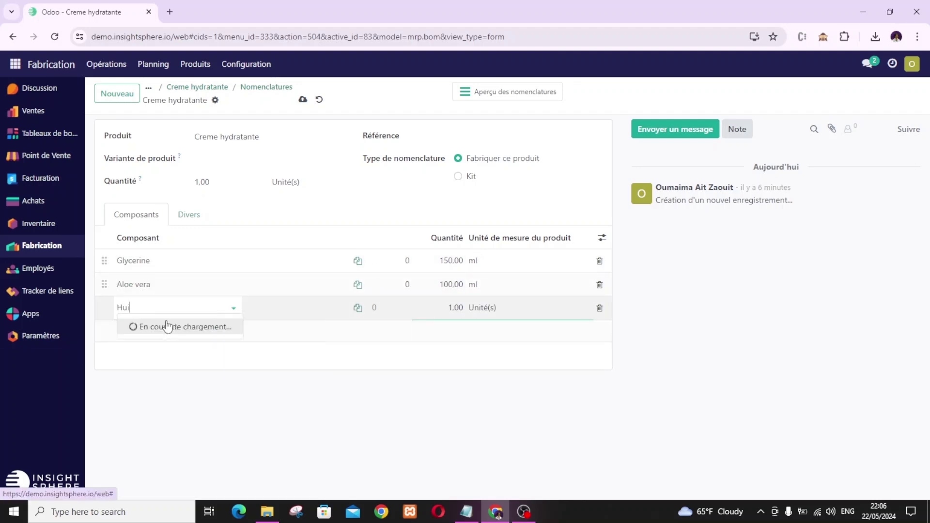
pyautogui.press('Tab')
pyautogui.write('50')
pyautogui.click(529, 307)
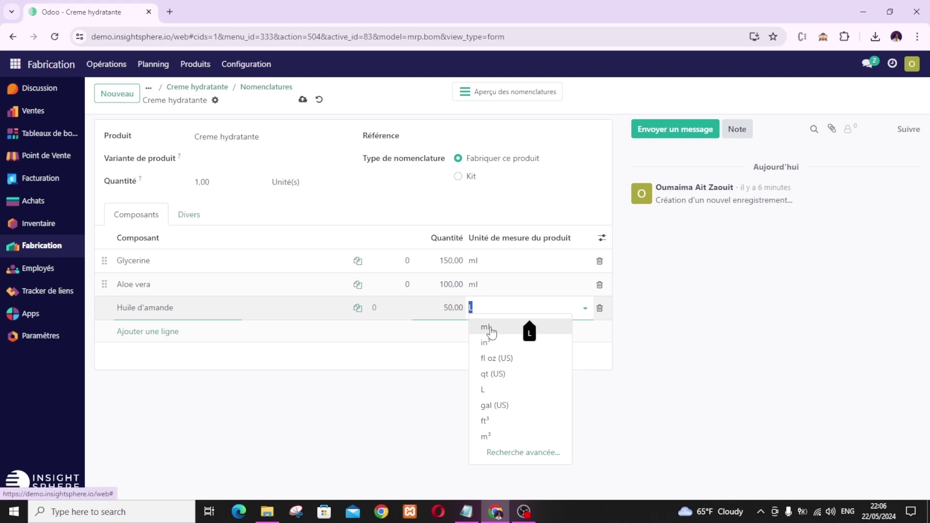
pyautogui.press('Return')
# Add one unit of Pot de creme as the last component and save the bill of materials.
pyautogui.click(147, 331)
pyautogui.click(222, 235)
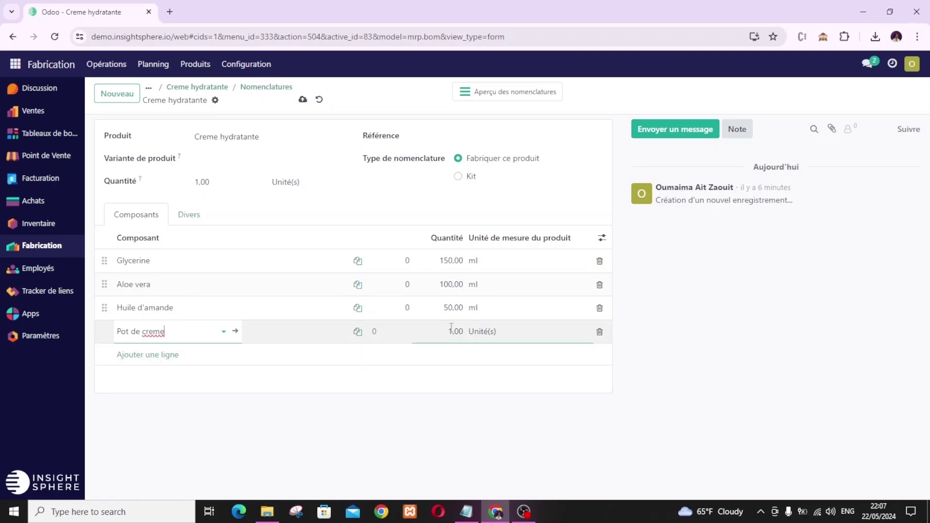
pyautogui.click(303, 100)
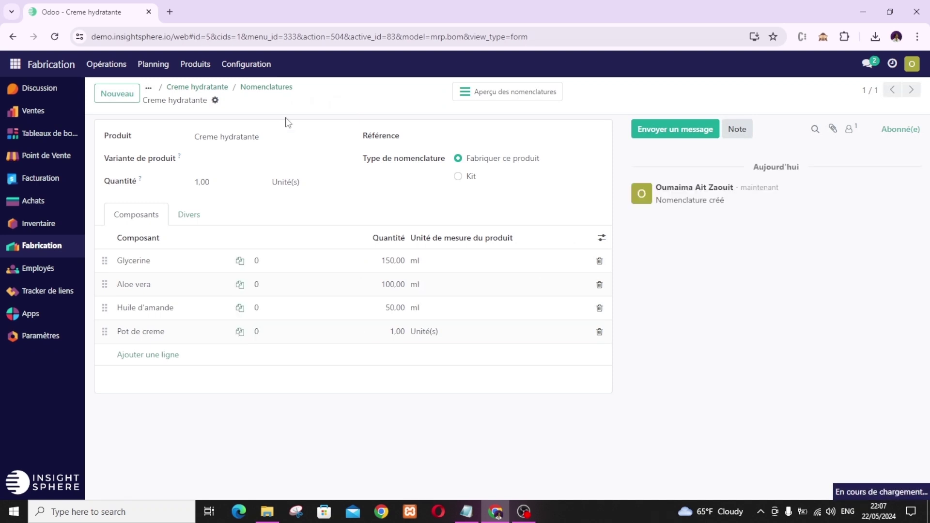
# Return to the Creme hydratante product and compute its cost from the bill of materials.
pyautogui.click(214, 92)
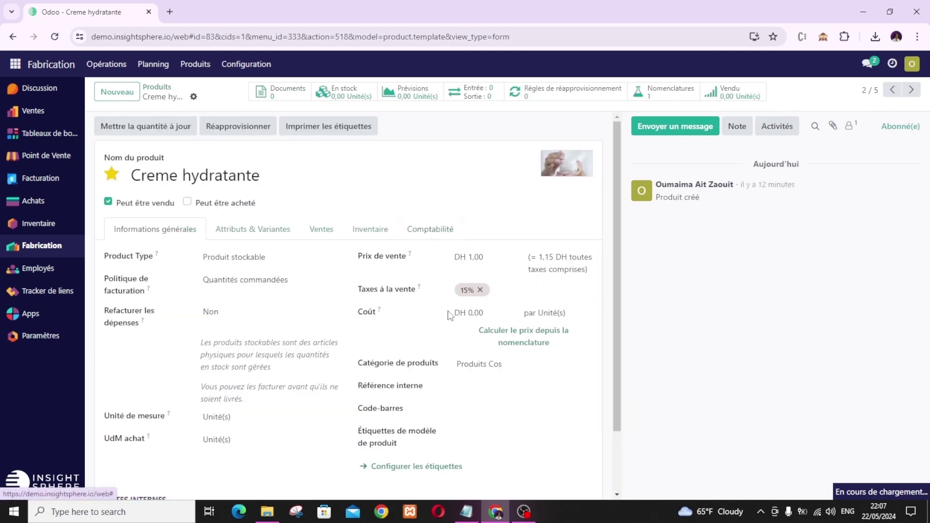
pyautogui.click(533, 342)
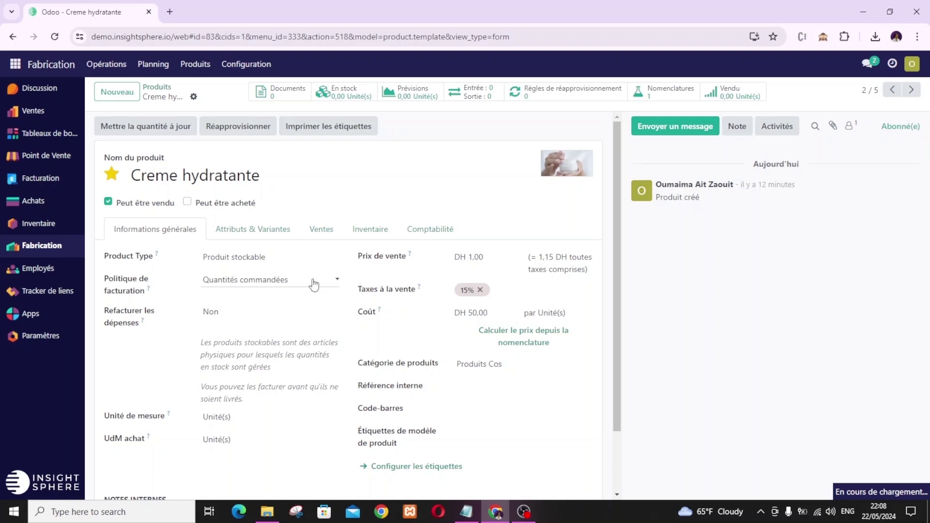
# Go back to the product list and open the Aloe vera product record.
pyautogui.click(161, 90)
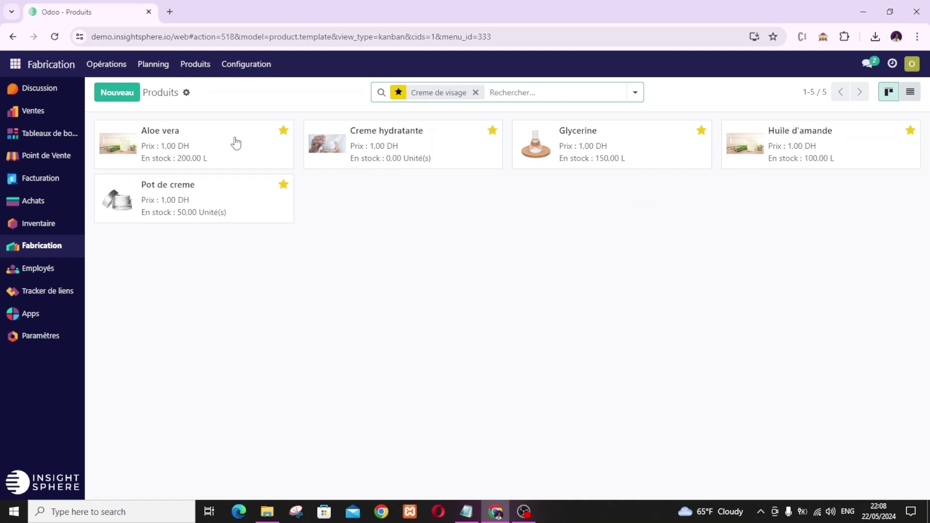
pyautogui.click(215, 140)
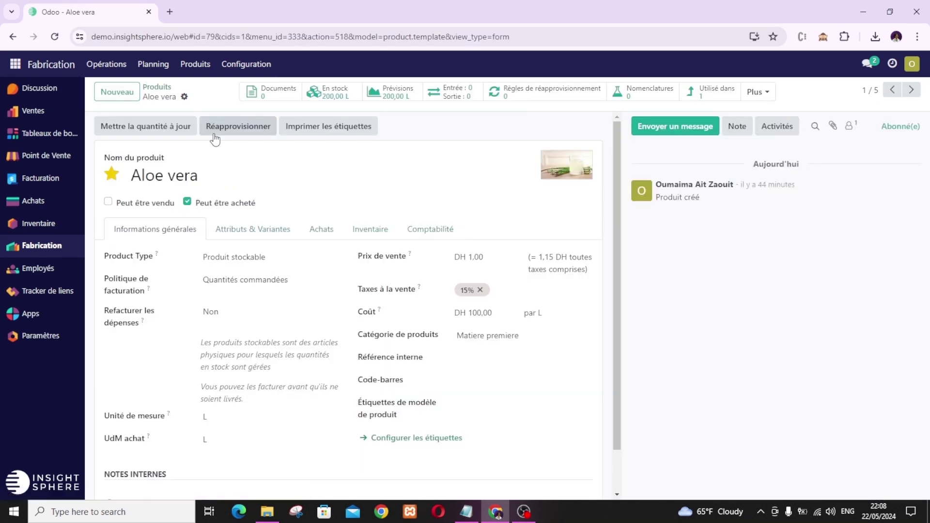